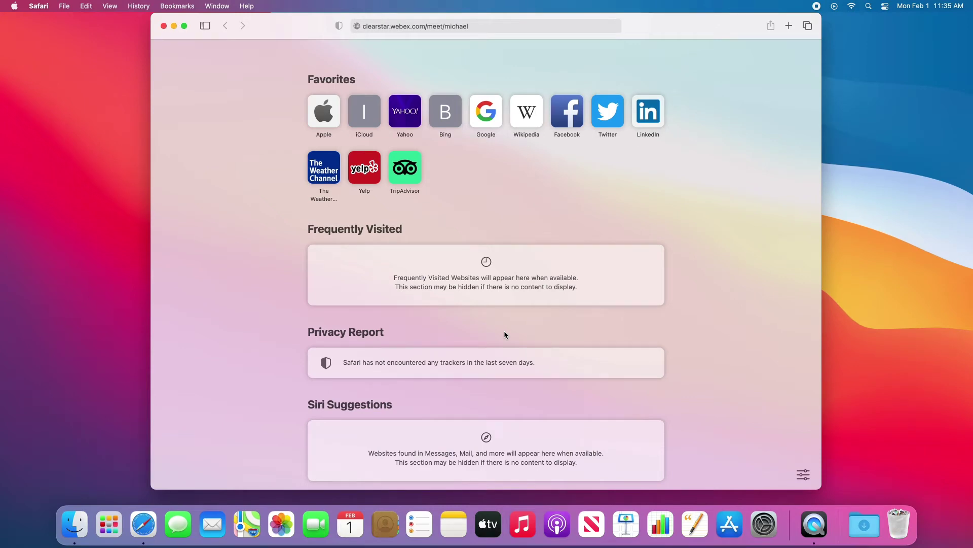
- Reload the host's Webex personal room page, allow downloads from clearstar.webex.com, and show the downloaded Webex.pkg
{"action": "left_click", "coordinate": [463, 26]}
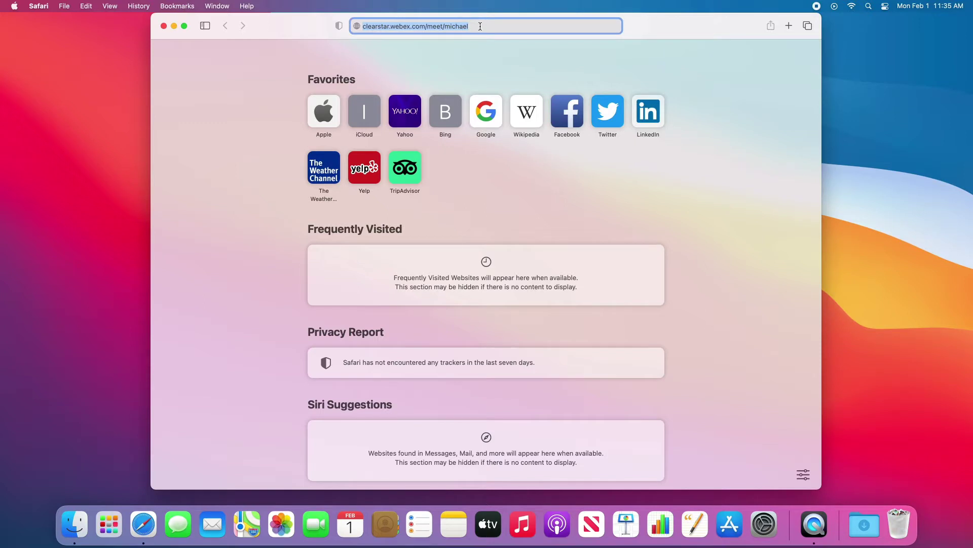
{"action": "key", "text": "Return"}
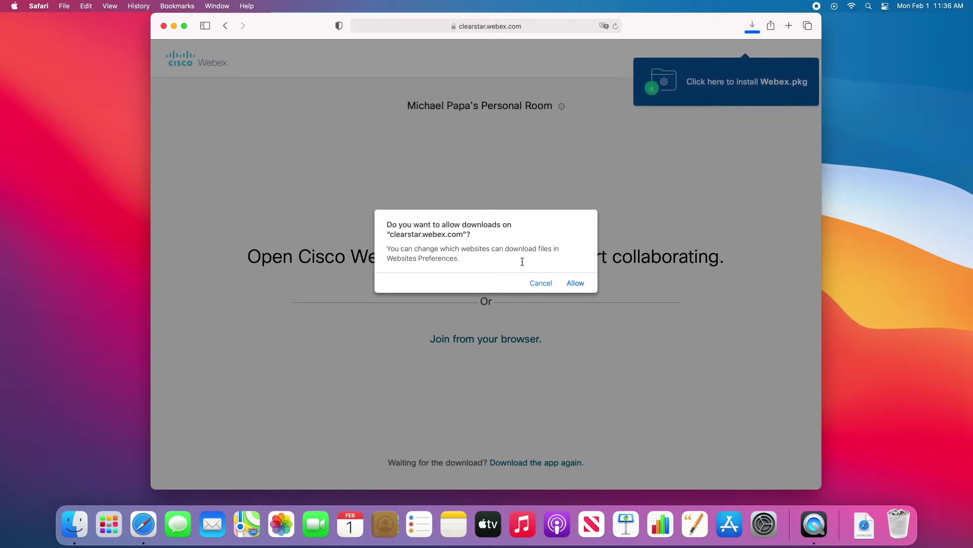
{"action": "left_click", "coordinate": [574, 283]}
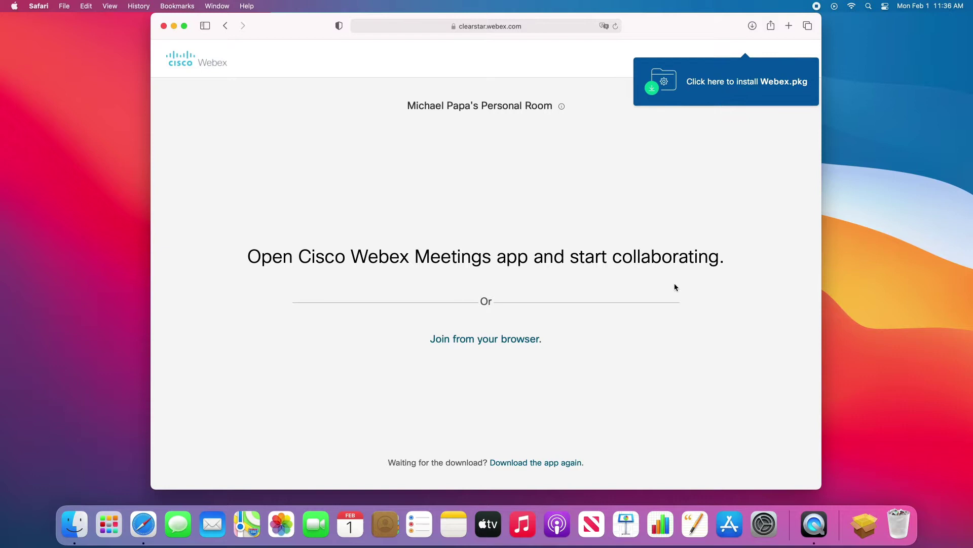
{"action": "left_click", "coordinate": [755, 26]}
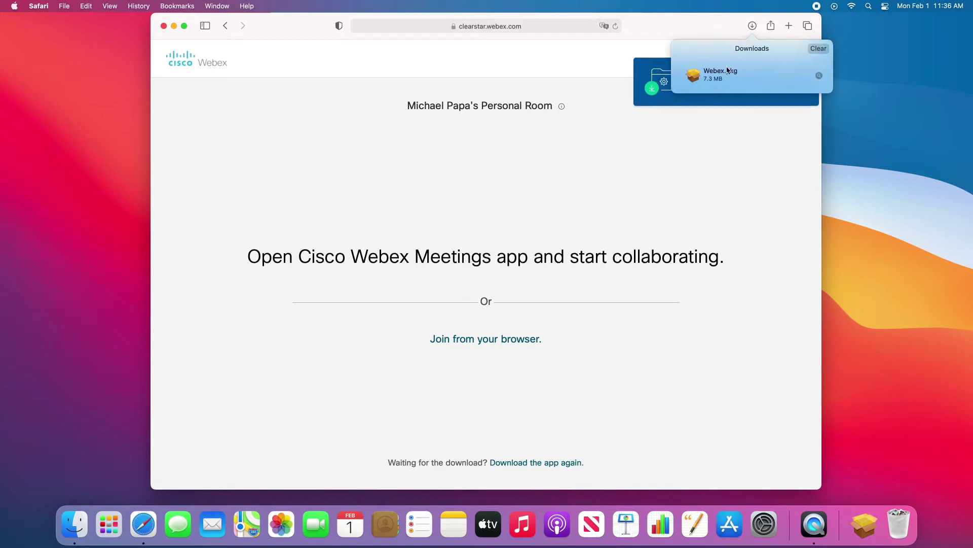
- Run the downloaded Webex.pkg installer and install Cisco Webex Start
{"action": "left_click", "coordinate": [694, 76]}
{"action": "double_click", "coordinate": [693, 76]}
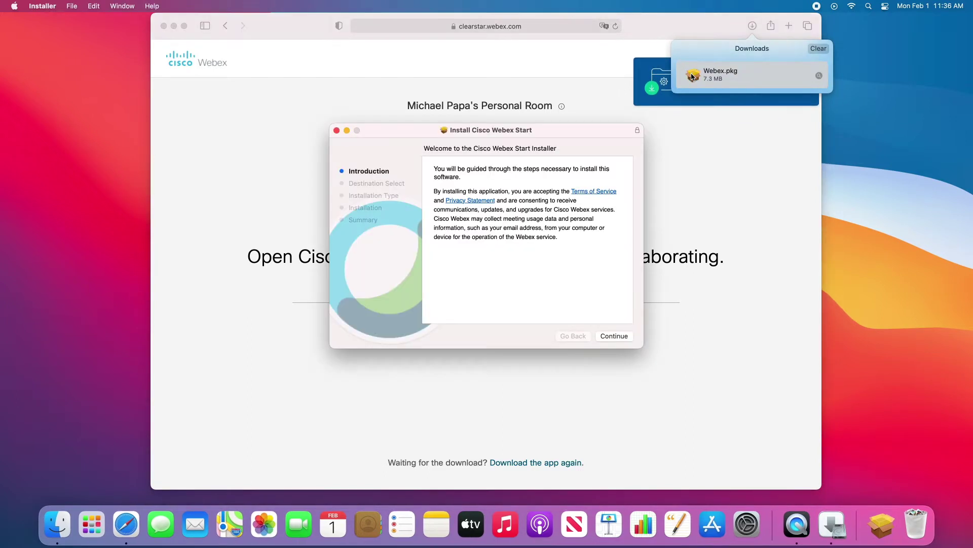
{"action": "left_click", "coordinate": [612, 335]}
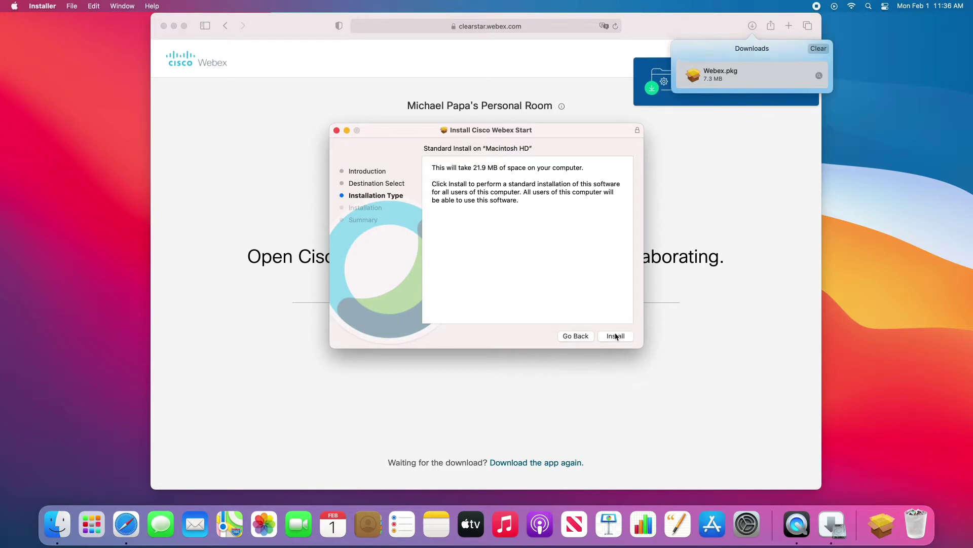
{"action": "left_click", "coordinate": [615, 336]}
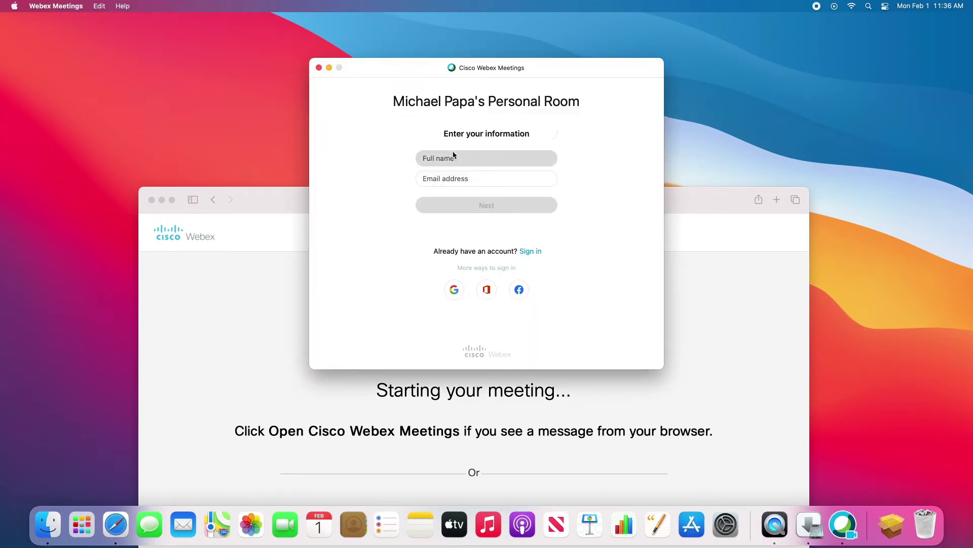
- Fill in the guest's full name and e-mail address on the join form and submit with Next
{"action": "left_click", "coordinate": [450, 161]}
{"action": "type", "text": "Test"}
{"action": "type", "text": "test@impulse"}
{"action": "type", "text": ".net"}
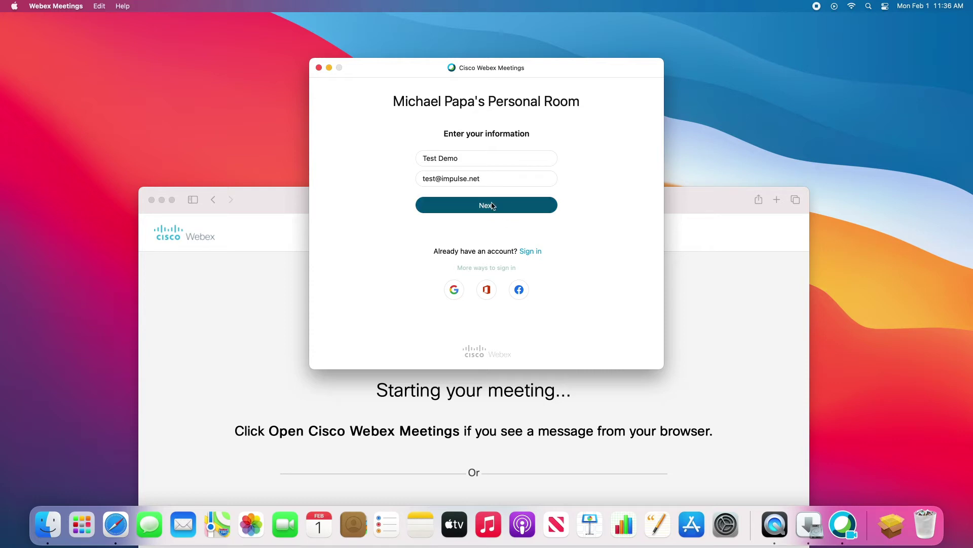
{"action": "left_click", "coordinate": [492, 206]}
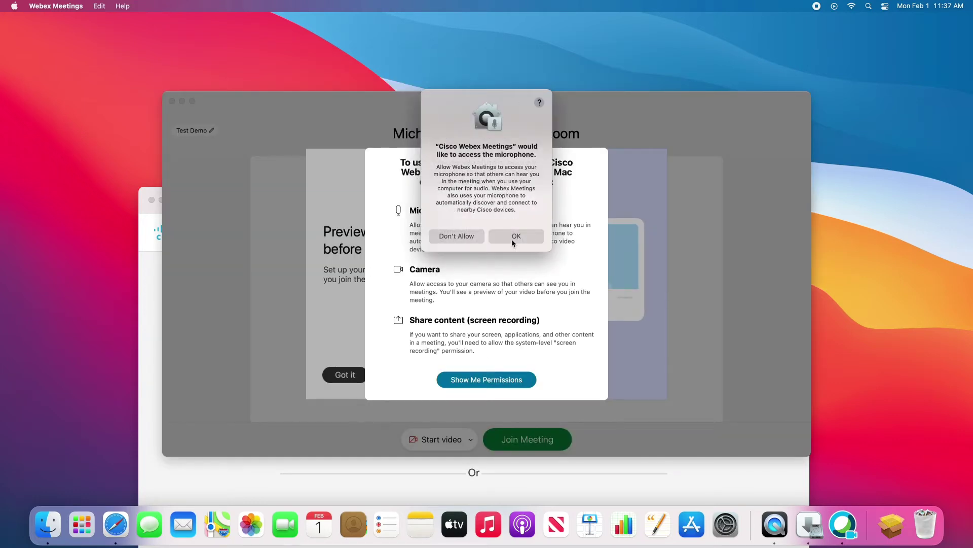
- Grant Webex access to the microphone and the camera
{"action": "left_click", "coordinate": [508, 236]}
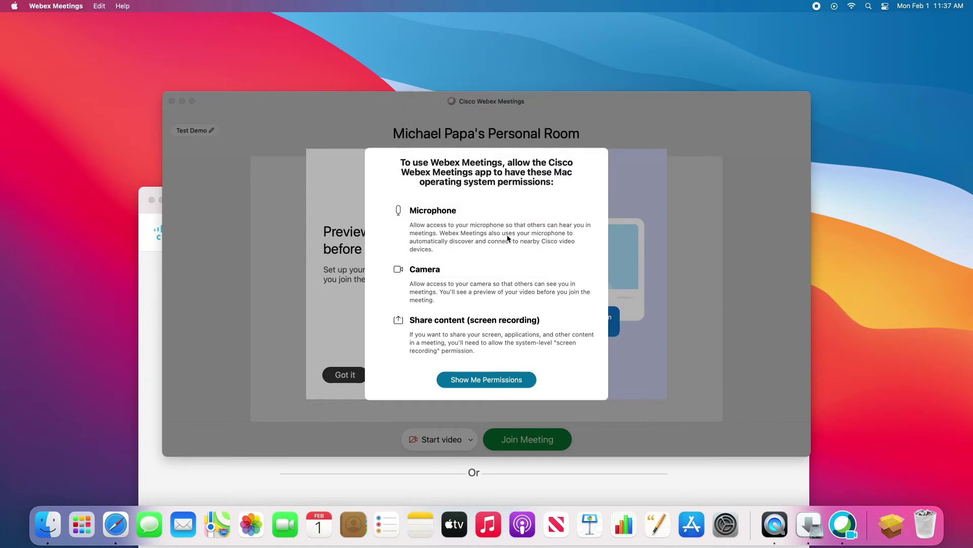
{"action": "left_click", "coordinate": [498, 378]}
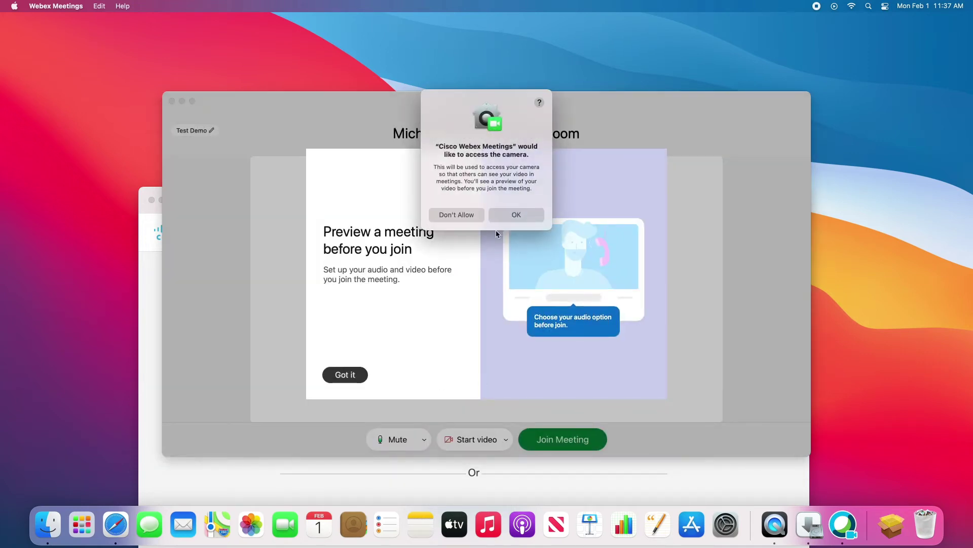
{"action": "left_click", "coordinate": [514, 214]}
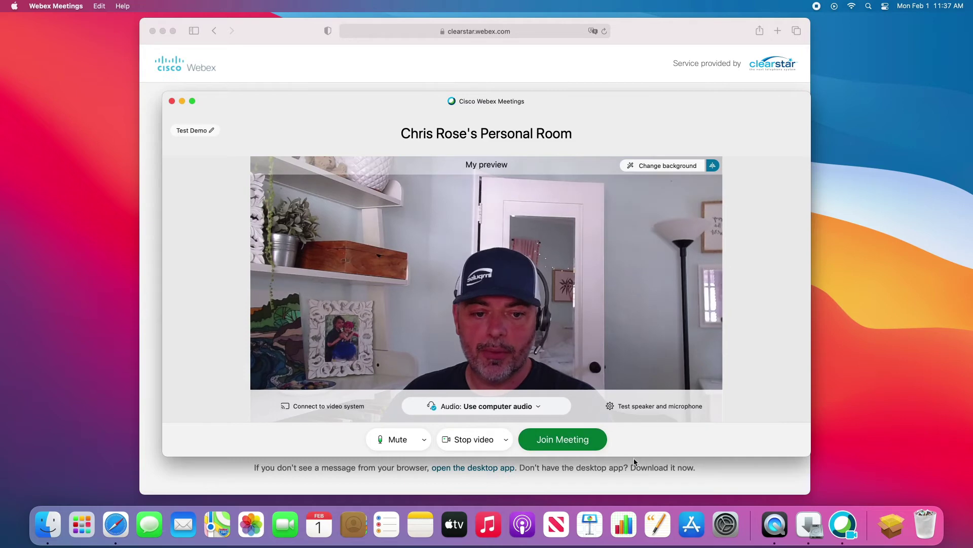
- Review the audio and camera device choices, then join the personal room meeting
{"action": "left_click", "coordinate": [422, 440]}
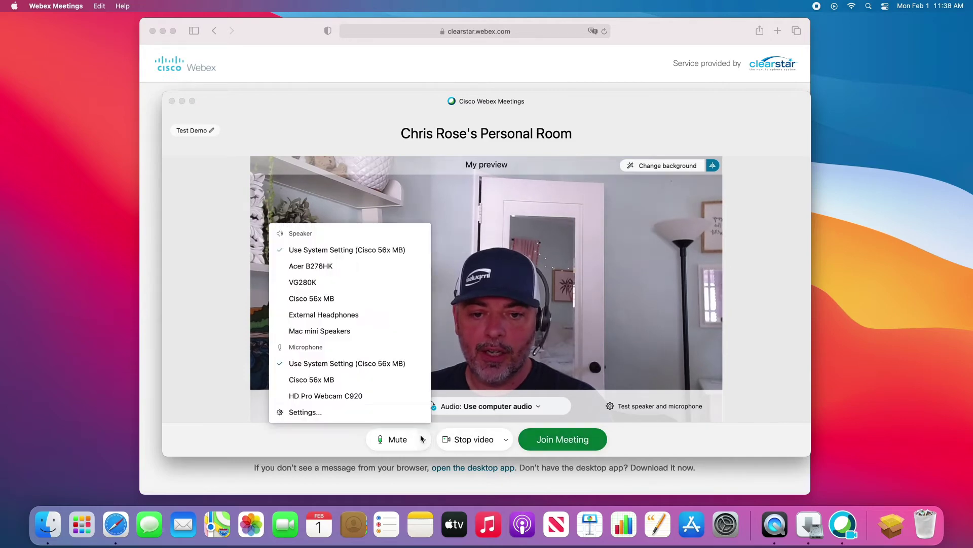
{"action": "left_click", "coordinate": [422, 439]}
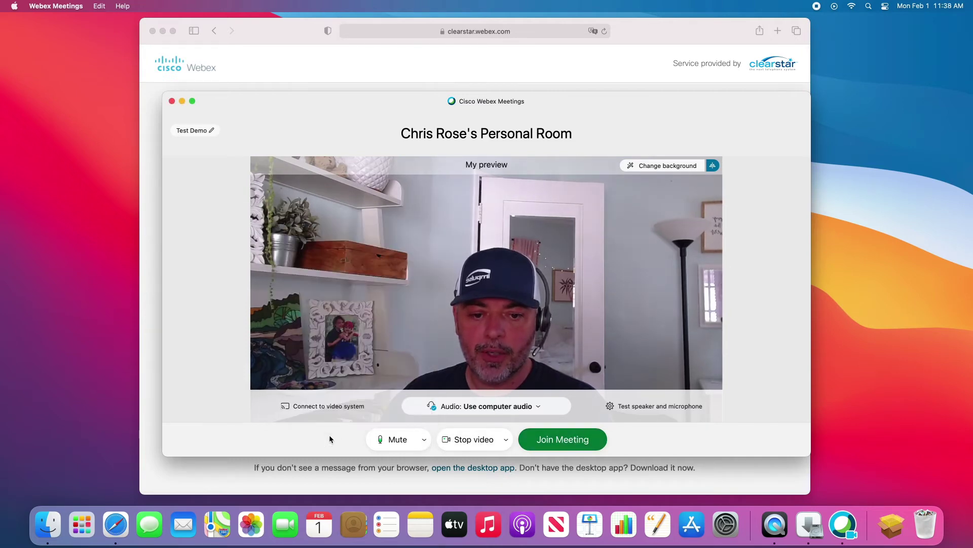
{"action": "left_click", "coordinate": [509, 446]}
{"action": "left_click", "coordinate": [278, 446]}
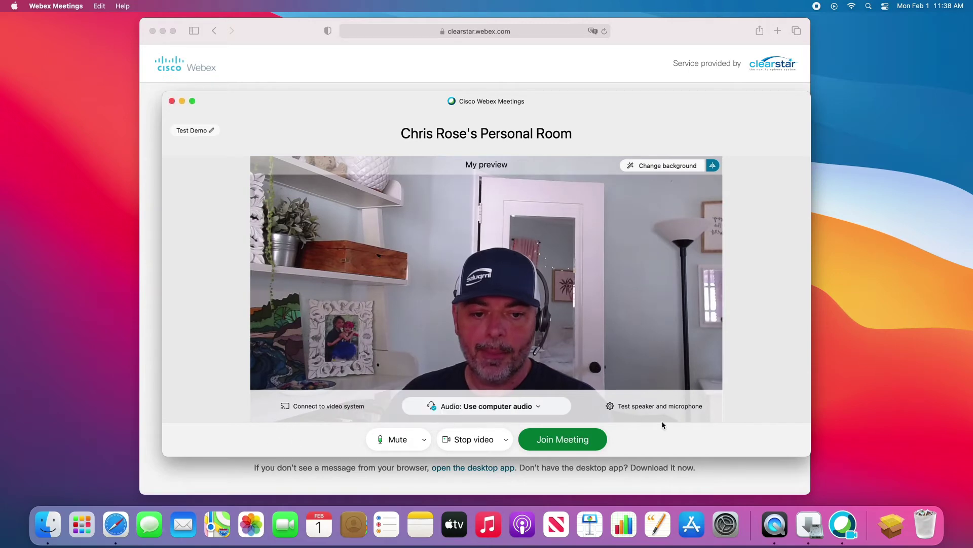
{"action": "left_click", "coordinate": [560, 439]}
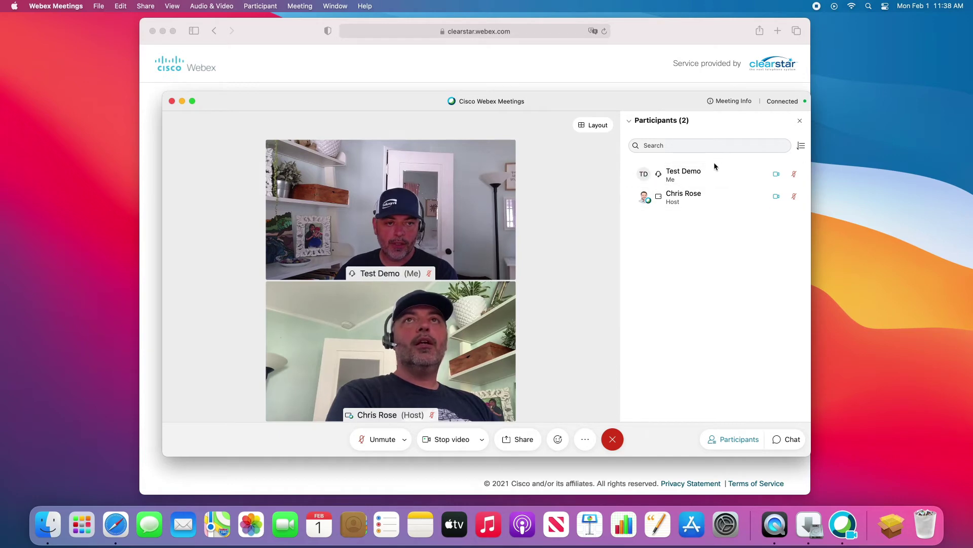
- Toggle the chat and participants panels, view layout options unchanged, then leave the desktop meeting
{"action": "left_click", "coordinate": [781, 439]}
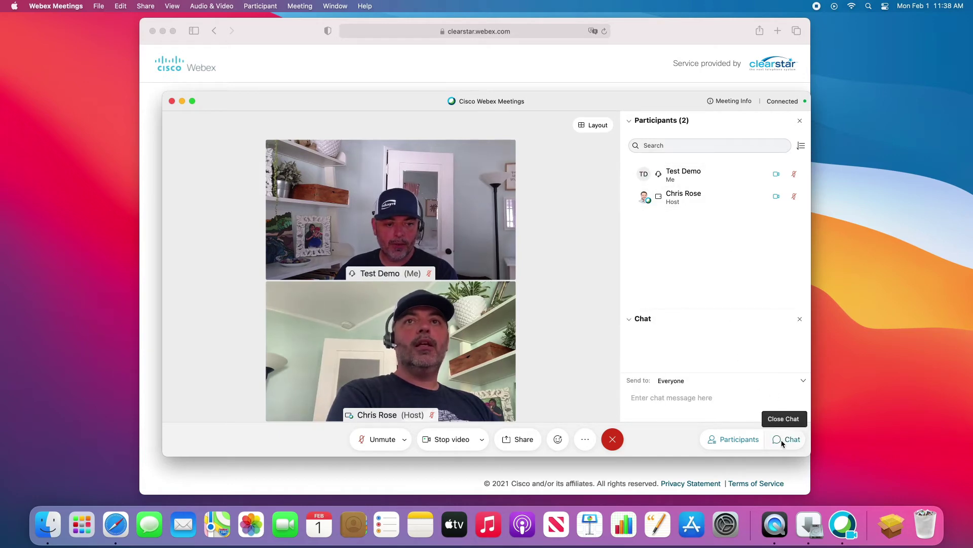
{"action": "left_click", "coordinate": [743, 439]}
{"action": "left_click", "coordinate": [587, 126]}
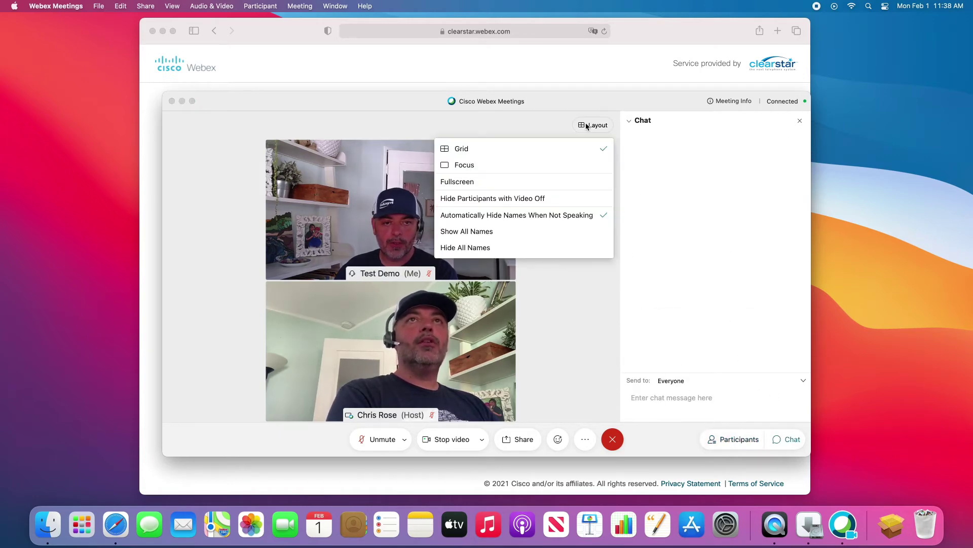
{"action": "left_click", "coordinate": [559, 276]}
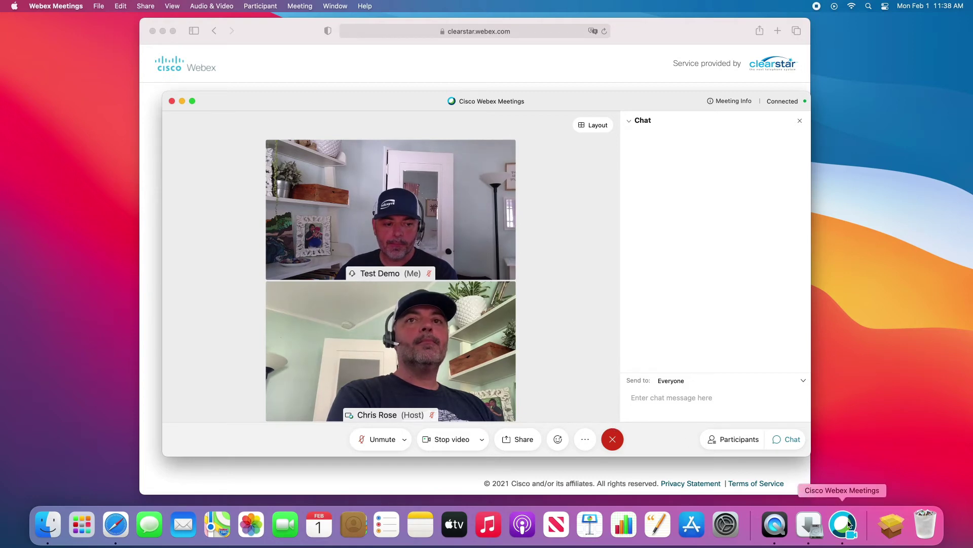
{"action": "left_click", "coordinate": [776, 528]}
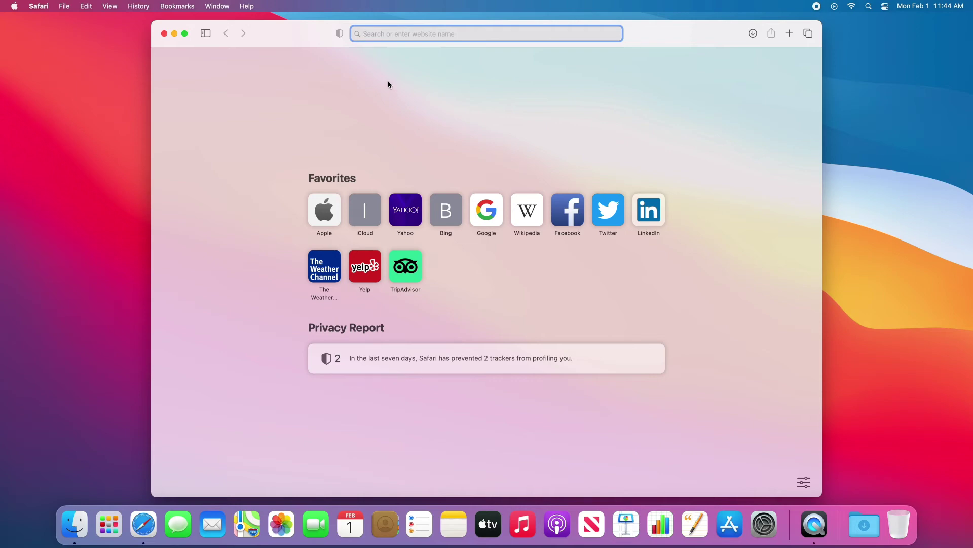
- Load the pasted personal room meeting URL in Safari
{"action": "key", "text": "super+v"}
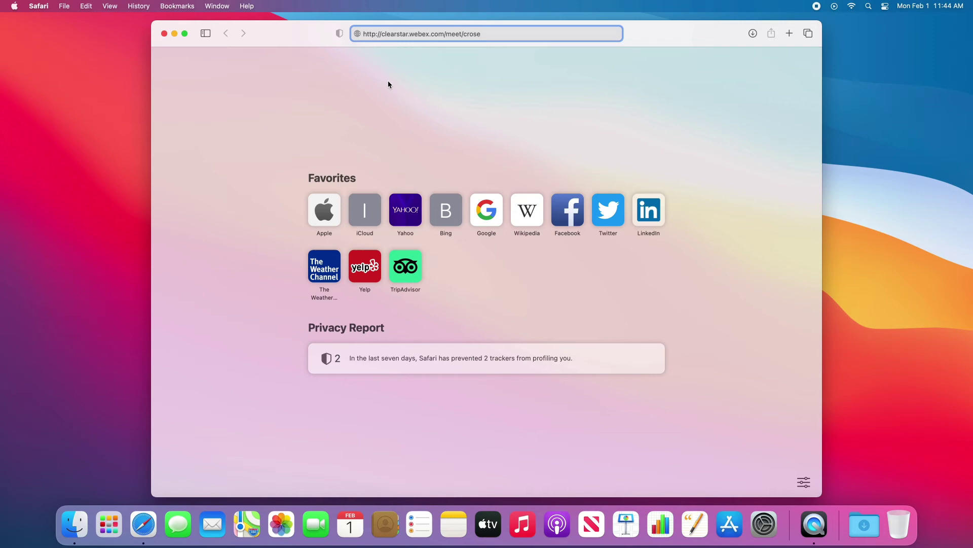
{"action": "key", "text": "Return"}
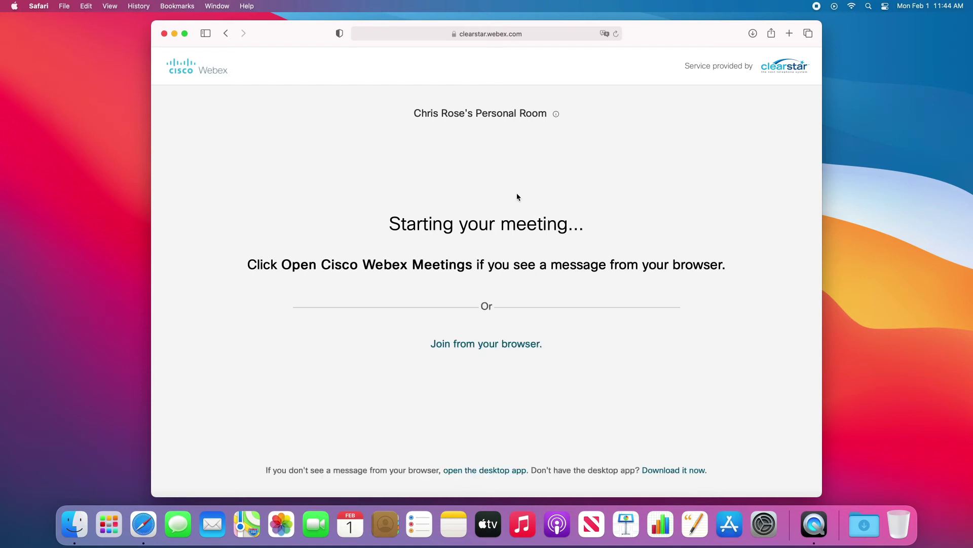
- Choose to join from the browser and submit the prefilled guest name and e-mail
{"action": "left_click", "coordinate": [480, 348]}
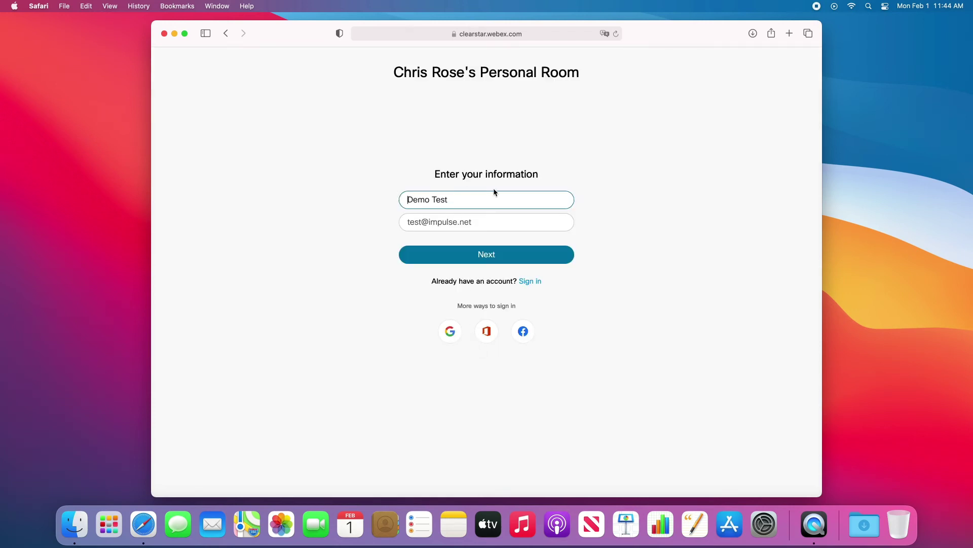
{"action": "left_click_drag", "start_coordinate": [478, 199], "coordinate": [406, 197]}
{"action": "left_click_drag", "start_coordinate": [474, 222], "coordinate": [409, 222]}
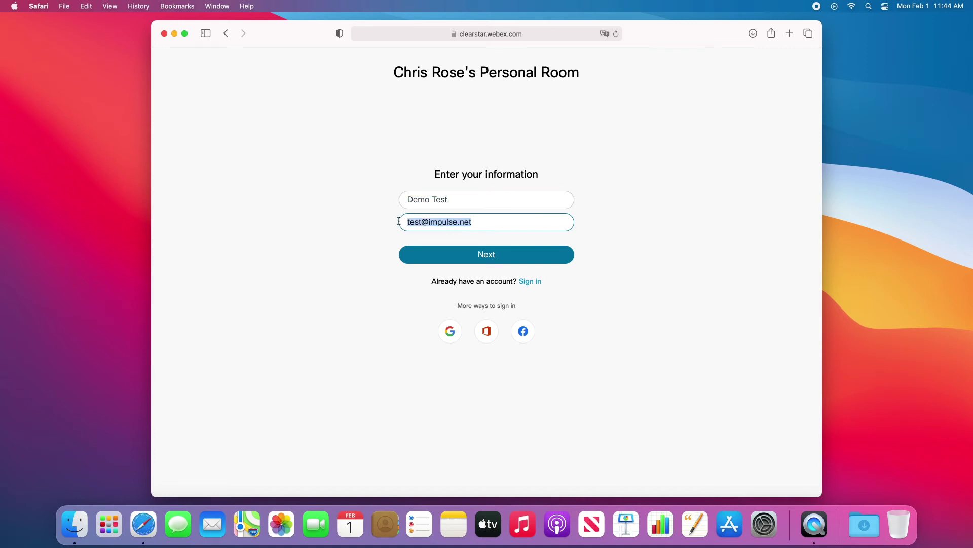
{"action": "left_click", "coordinate": [487, 254]}
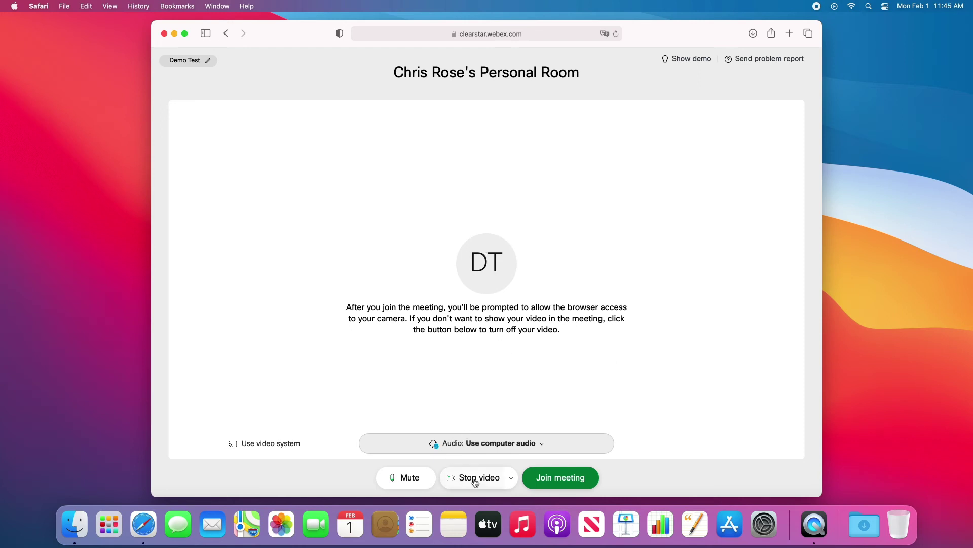
- Join the meeting from the preview and allow Safari's microphone and camera access
{"action": "left_click", "coordinate": [547, 479]}
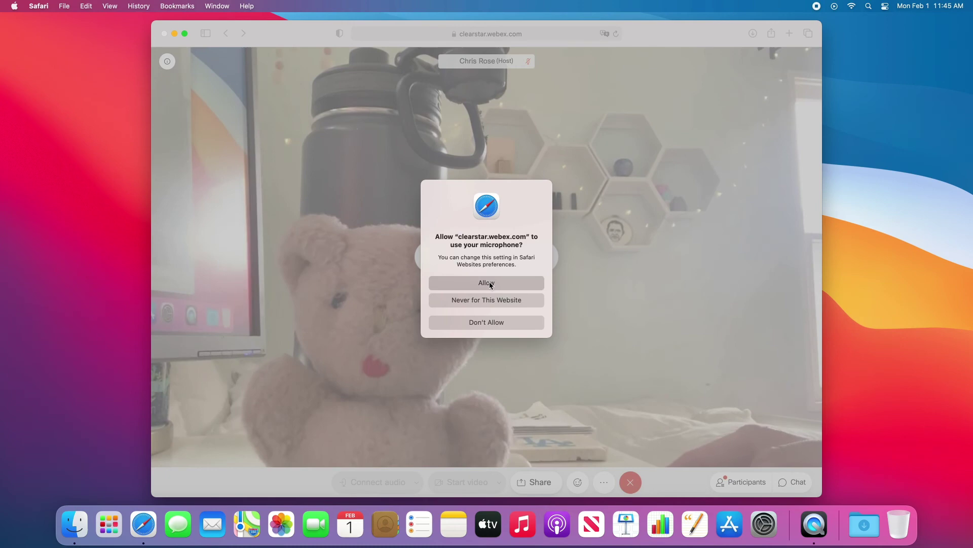
{"action": "left_click", "coordinate": [490, 285]}
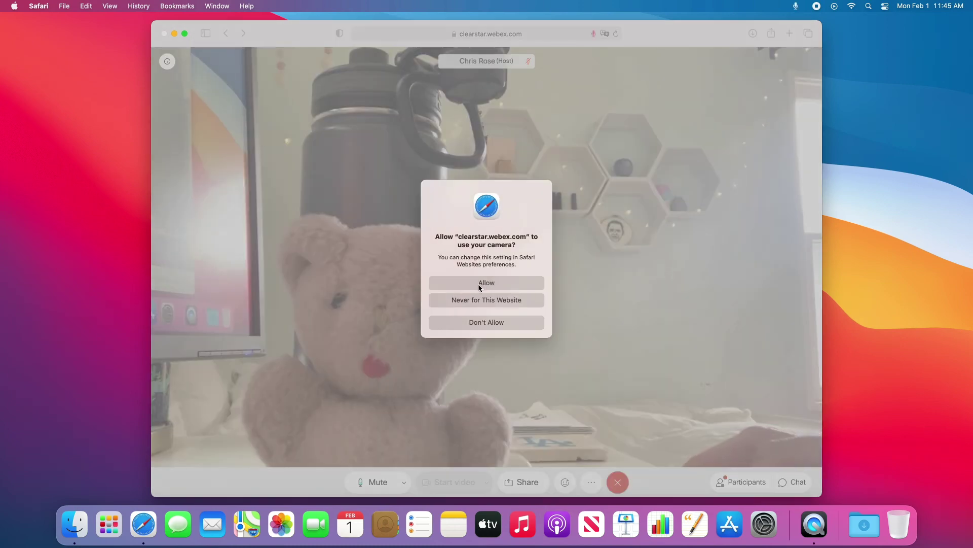
{"action": "left_click", "coordinate": [483, 284]}
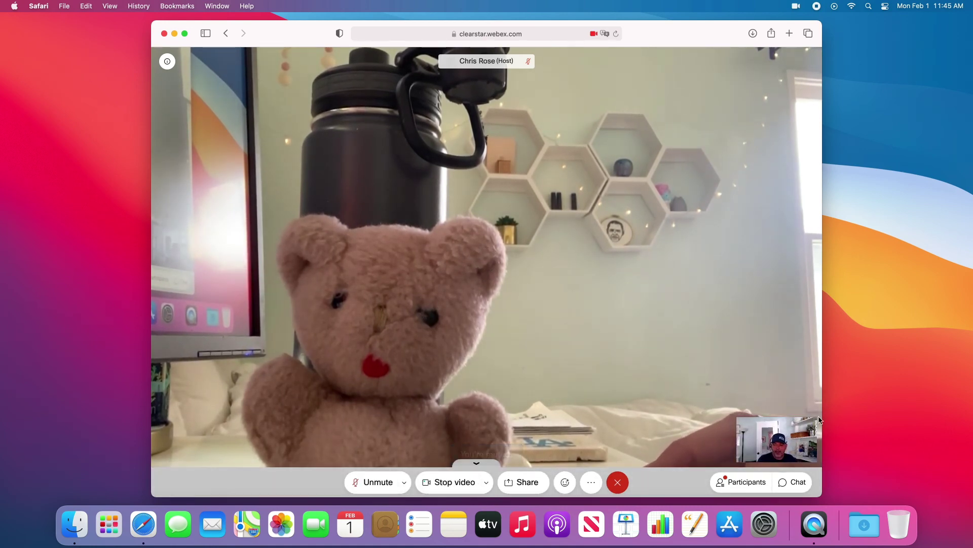
- Try sharing, dismiss the not-supported notice, and send a thumbs-up reaction
{"action": "left_click", "coordinate": [524, 482]}
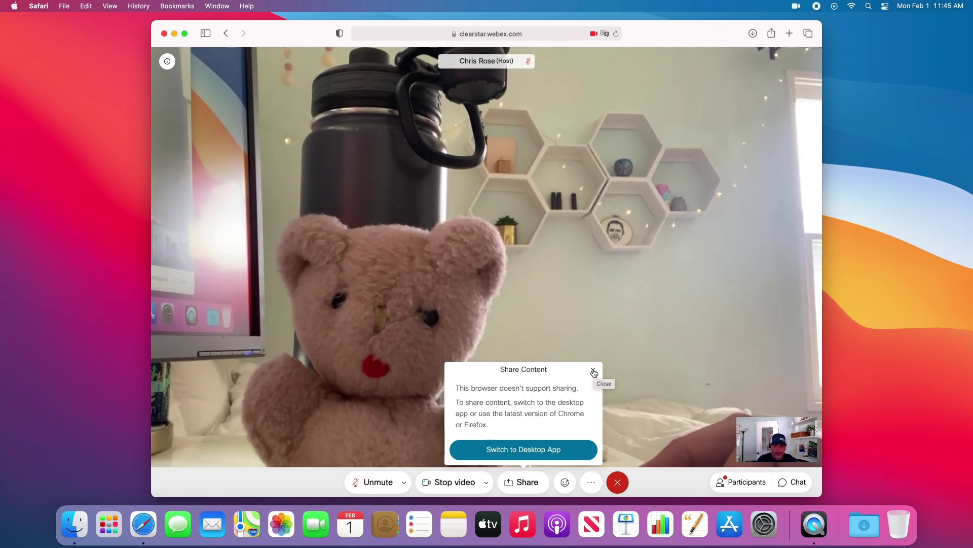
{"action": "left_click", "coordinate": [594, 373]}
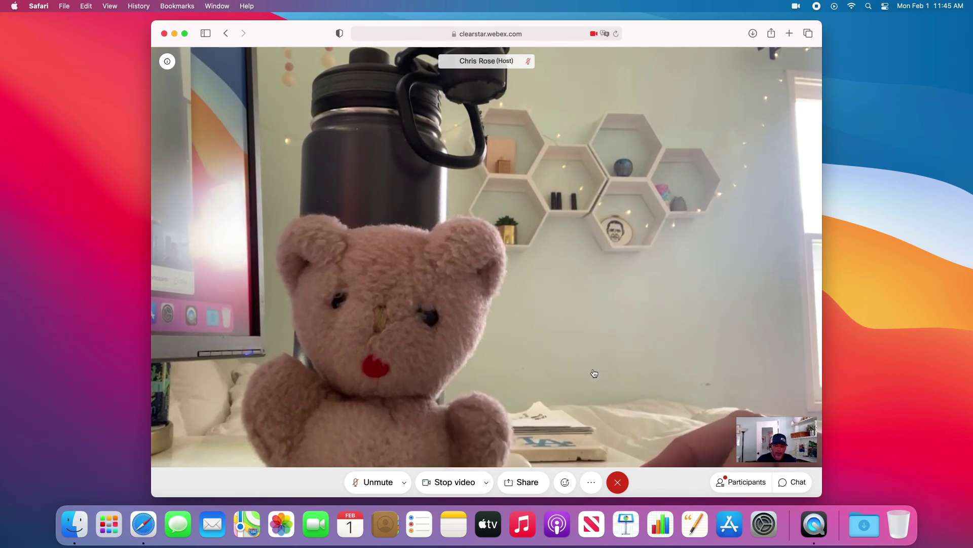
{"action": "left_click", "coordinate": [565, 482]}
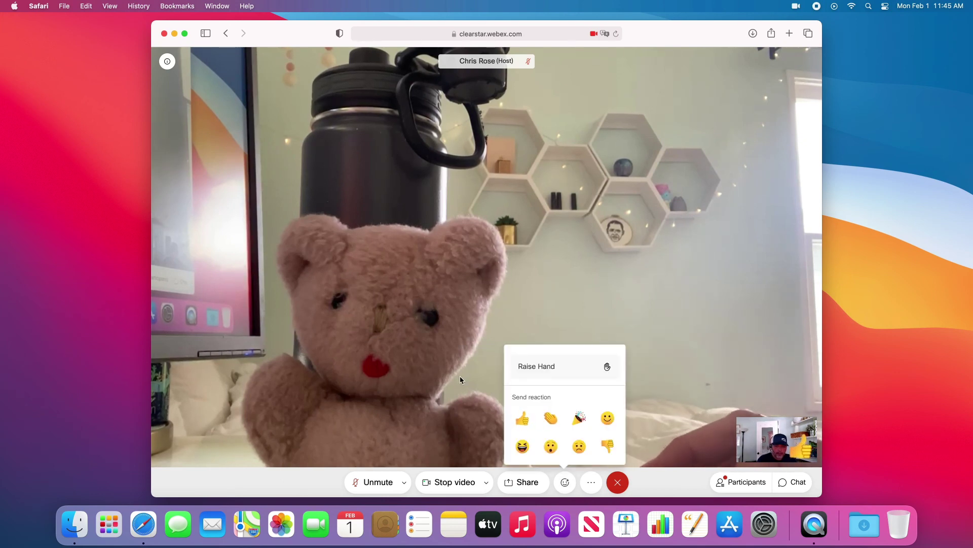
{"action": "left_click", "coordinate": [522, 419]}
- Look over More options, then open the Participants panel and switch it to Chat
{"action": "left_click", "coordinate": [591, 482]}
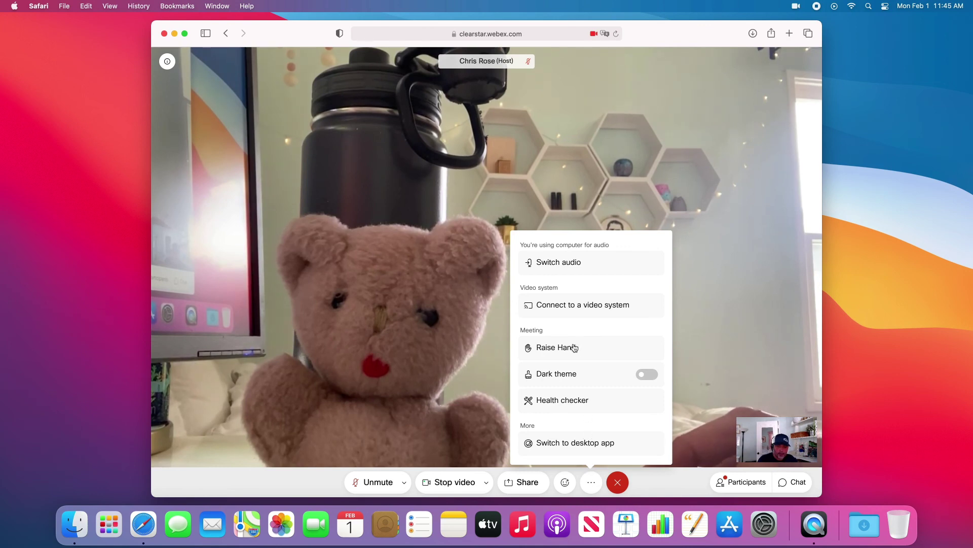
{"action": "left_click", "coordinate": [497, 422]}
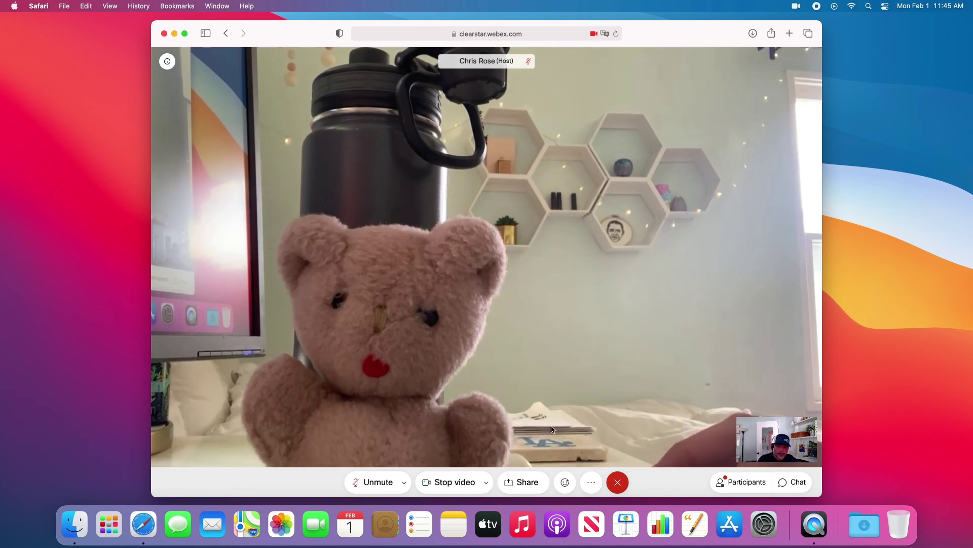
{"action": "left_click", "coordinate": [752, 483]}
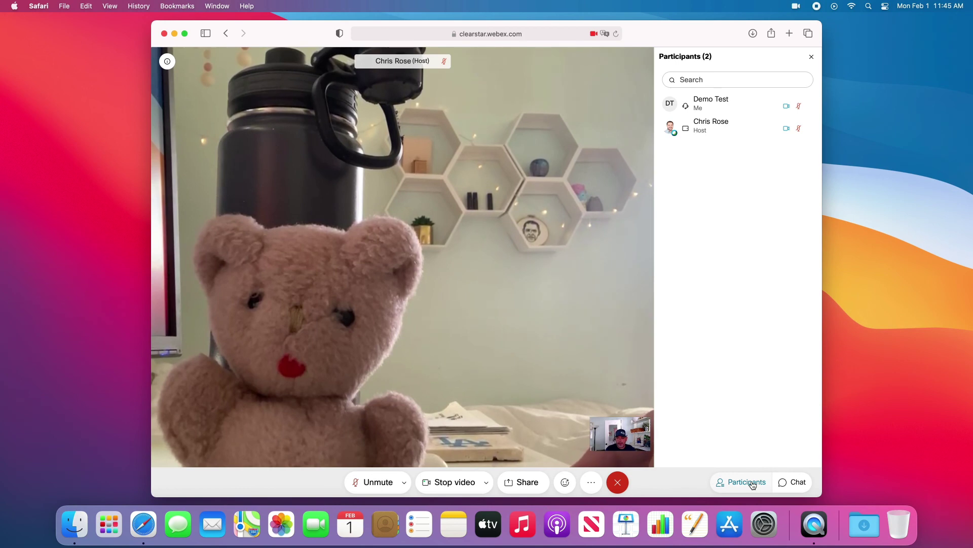
{"action": "left_click", "coordinate": [789, 482]}
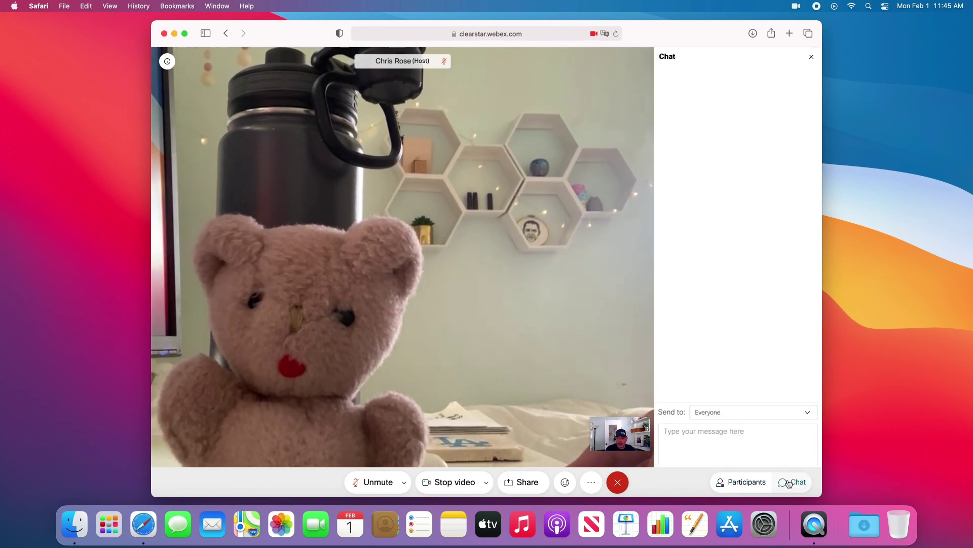